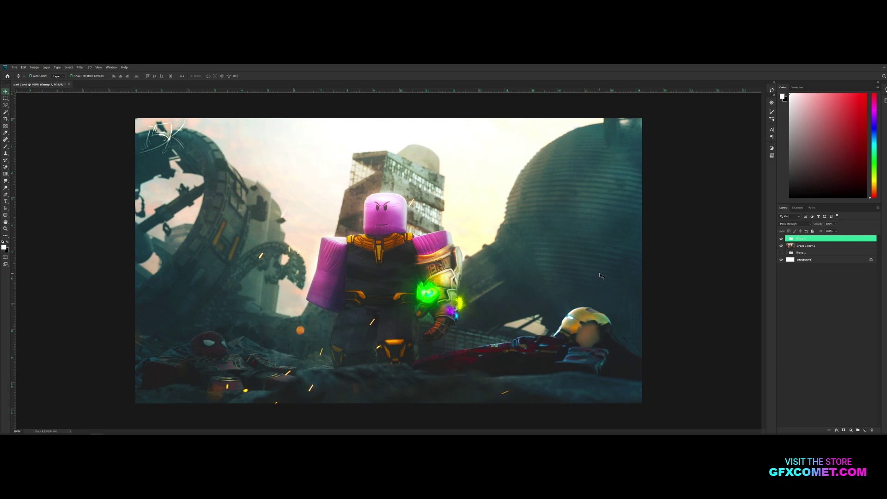
# - Compare the artwork with and without the color-grading adjustment group
pyautogui.click(782, 244)
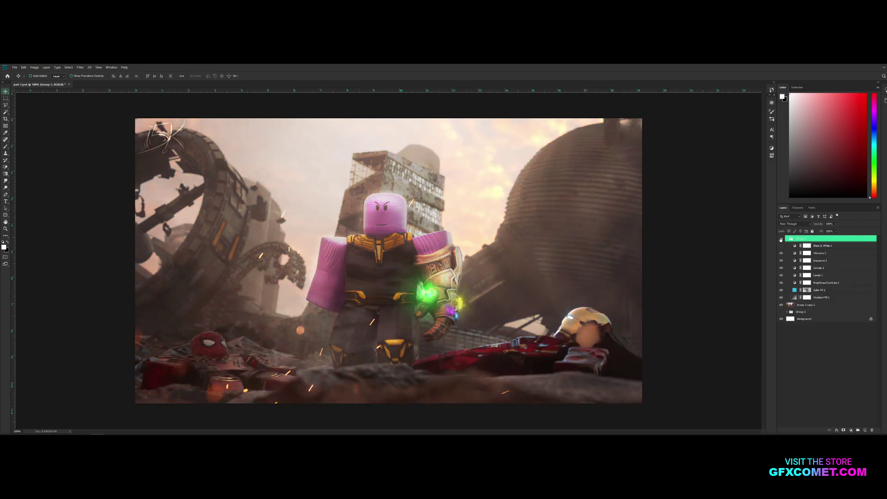
pyautogui.click(784, 241)
pyautogui.click(781, 245)
pyautogui.click(782, 246)
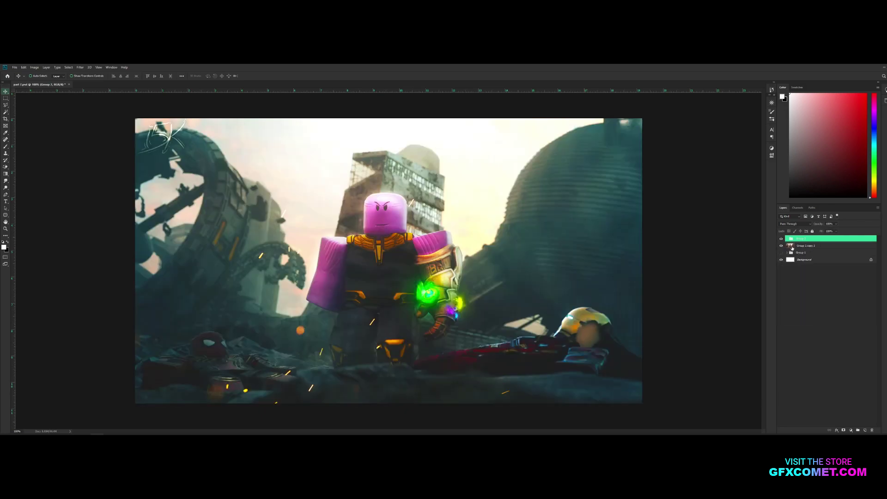
# - Group the grading group with Group 1 copy 2, and add a new layer filled with the merged image using Apply Image in Multiply blending
pyautogui.keyDown('shift'); pyautogui.click(813, 247); pyautogui.keyUp('shift')
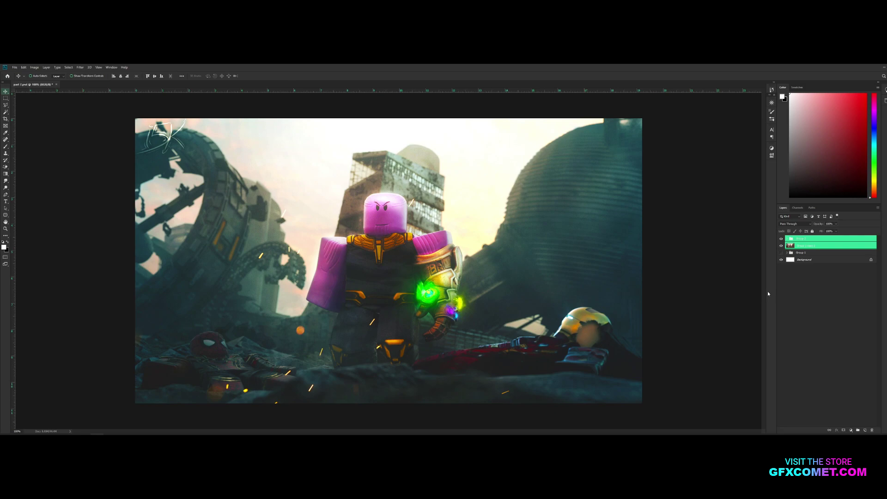
pyautogui.hotkey('ctrl', 'g')
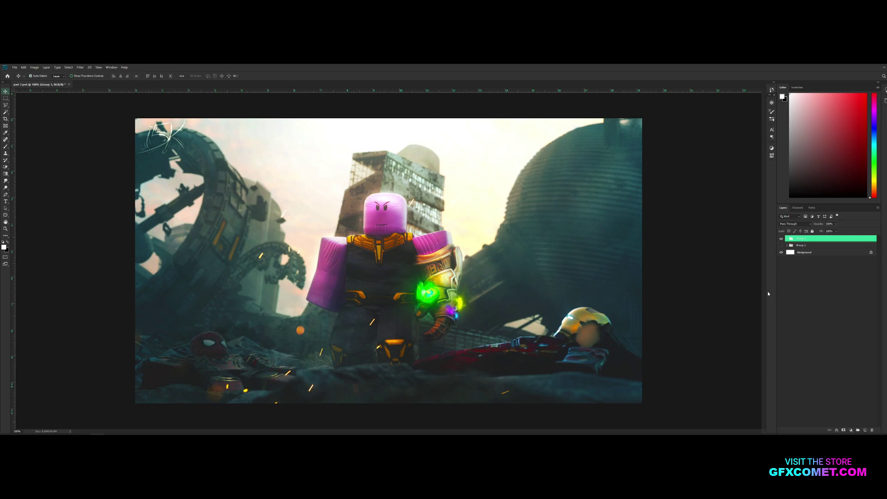
pyautogui.click(865, 430)
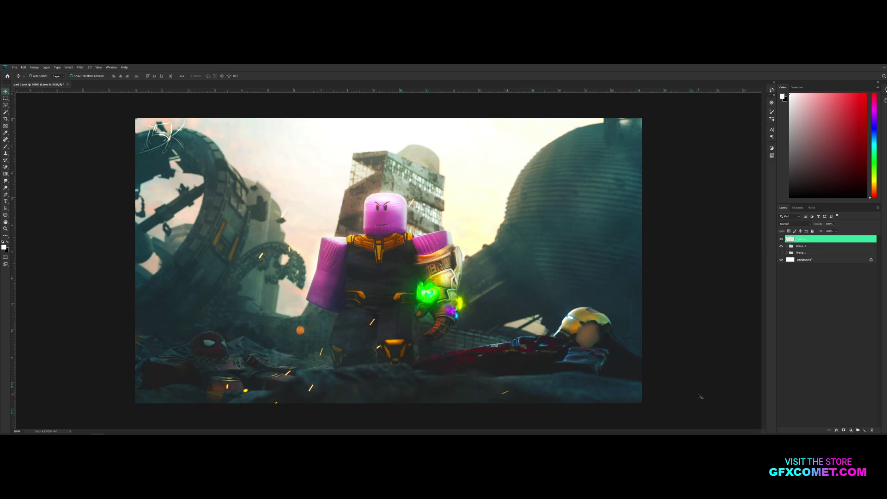
pyautogui.click(34, 67)
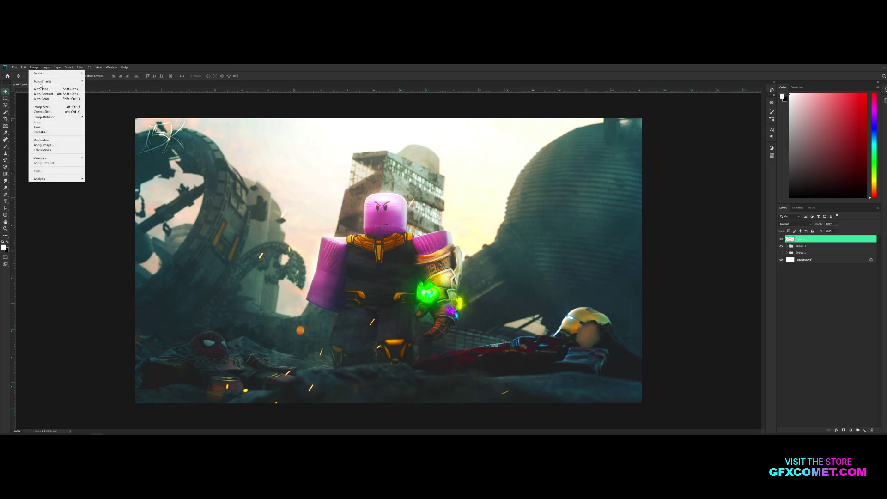
pyautogui.click(63, 146)
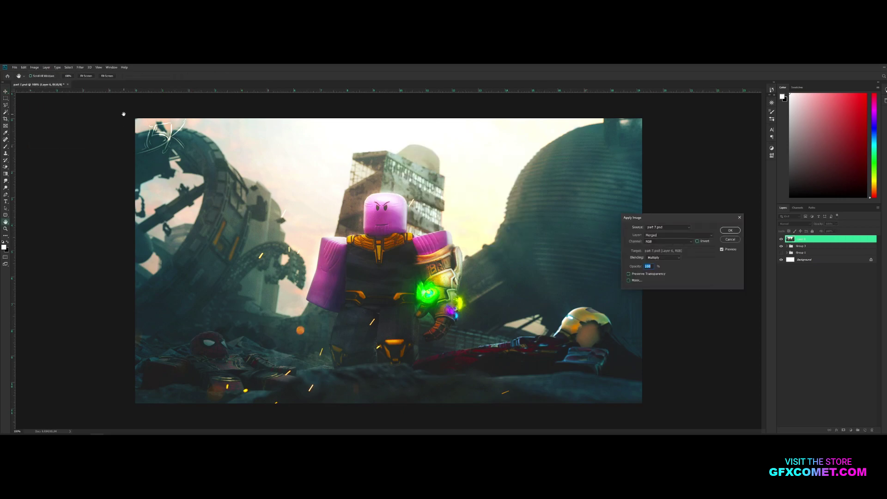
pyautogui.click(735, 232)
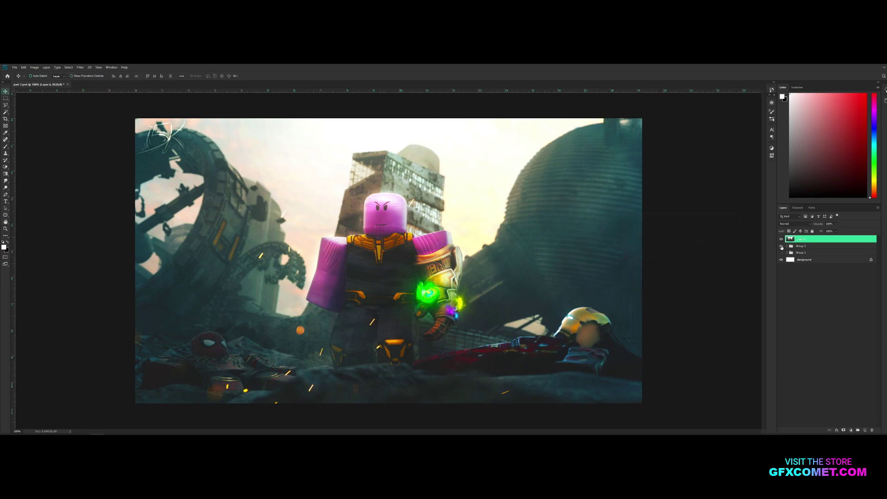
# - Hide the group below Layer 6, duplicate Layer 6, and open the Gaussian Blur filter for the copy
pyautogui.moveTo(443, 240); pyautogui.dragTo(474, 247)
pyautogui.hotkey('ctrl', 'j')
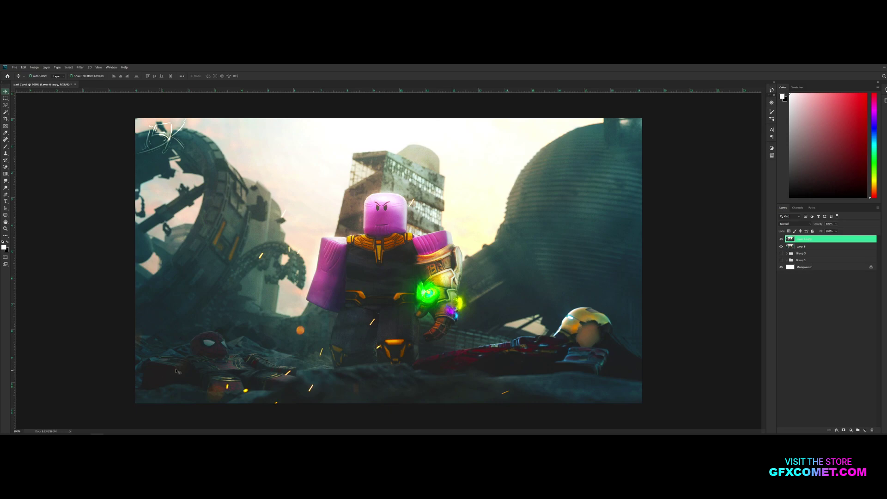
pyautogui.click(80, 67)
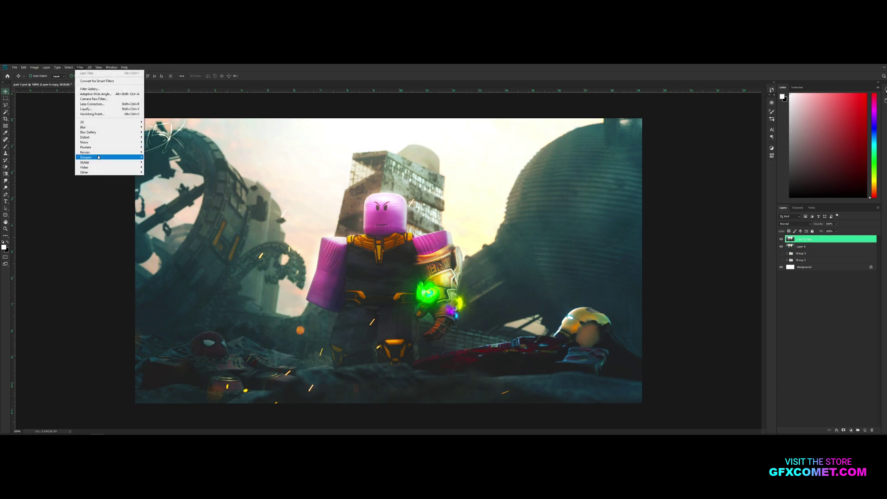
pyautogui.moveTo(100, 128)
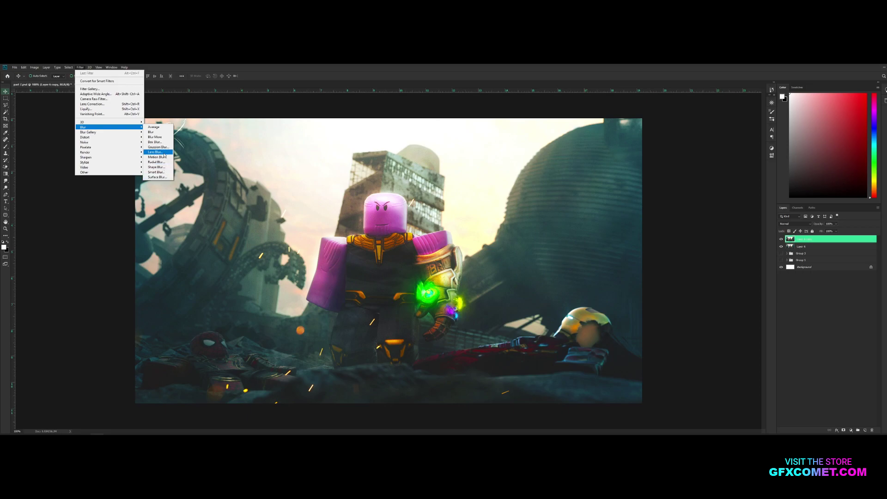
pyautogui.click(165, 148)
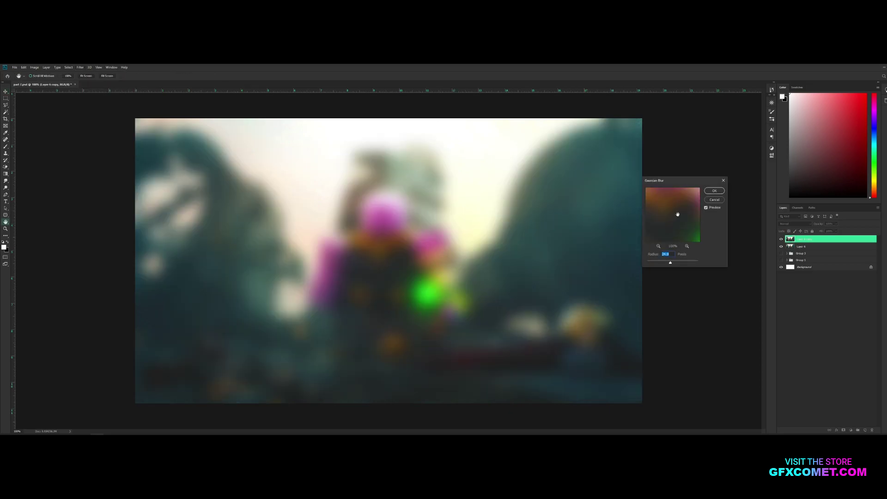
# - Compare the Gaussian Blur preview on and off, reduce the radius to a light blur, and apply it to the layer copy
pyautogui.moveTo(678, 182); pyautogui.dragTo(529, 145)
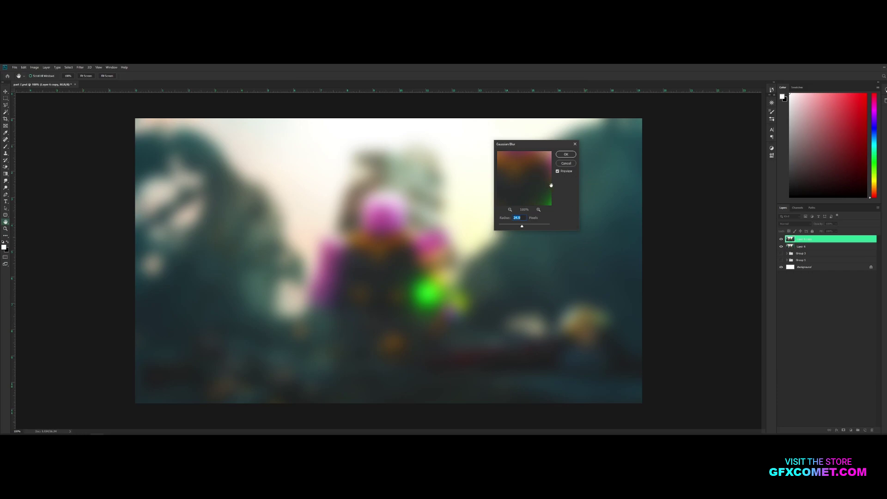
pyautogui.click(558, 172)
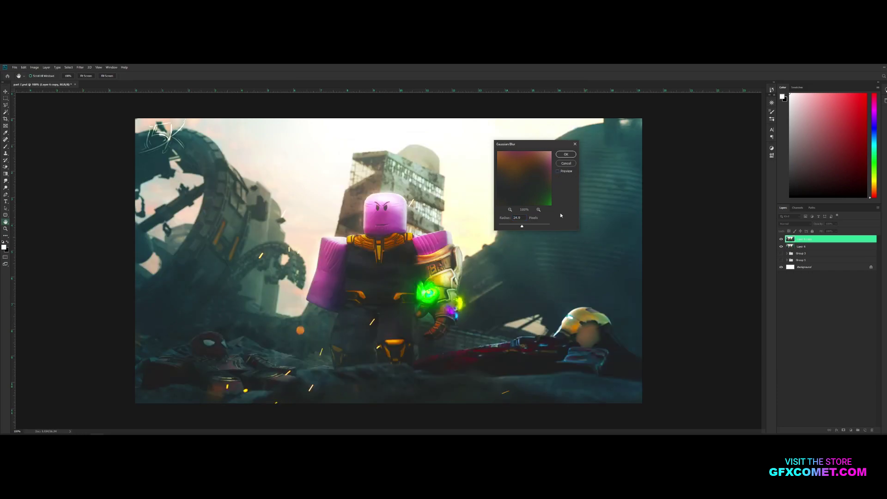
pyautogui.click(558, 172)
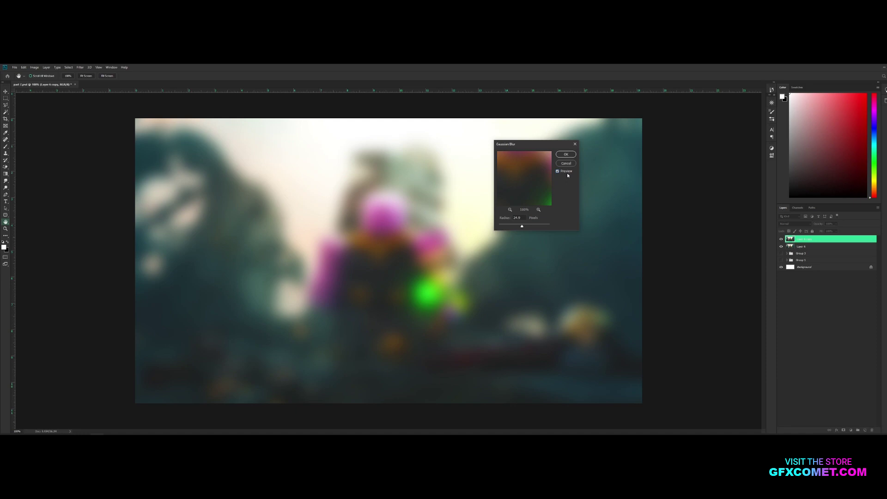
pyautogui.moveTo(522, 228); pyautogui.dragTo(513, 226)
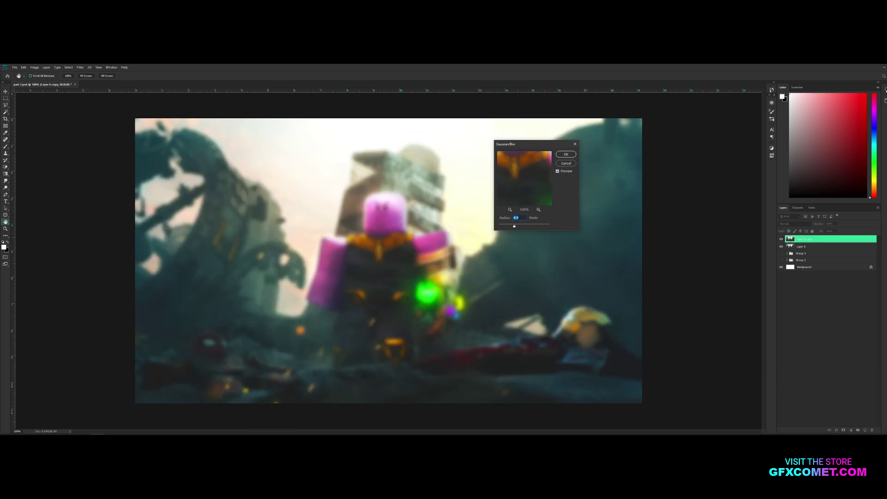
pyautogui.write('2')
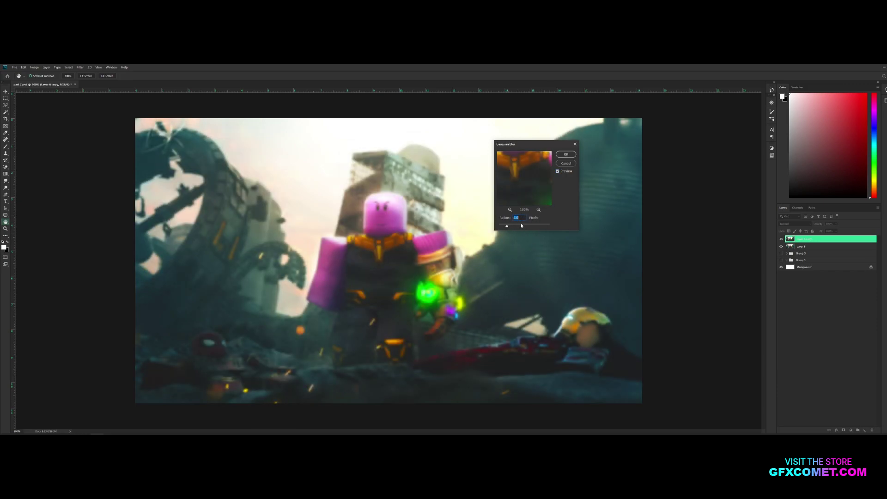
pyautogui.doubleClick(522, 217)
pyautogui.moveTo(507, 227); pyautogui.dragTo(510, 226)
pyautogui.moveTo(531, 145); pyautogui.dragTo(506, 177)
pyautogui.click(541, 187)
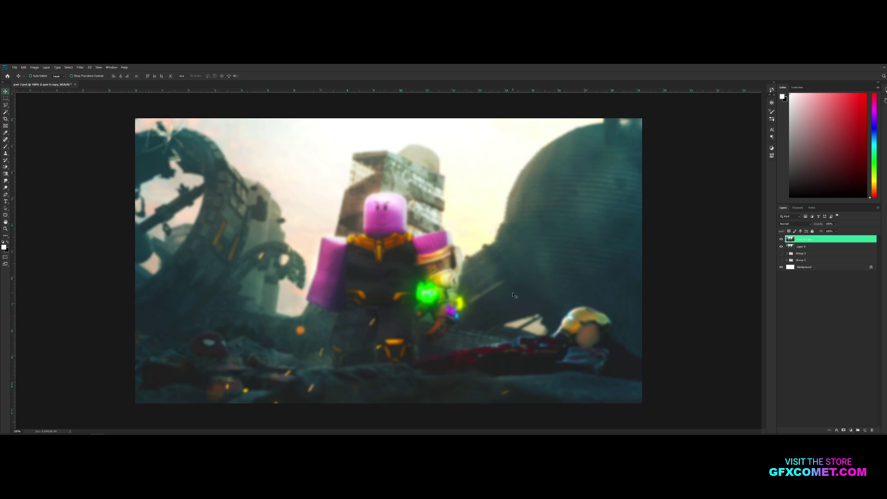
# - Try a Black & White adjustment layer, brushing black on its mask over the character, and delete the adjustment layer
pyautogui.click(849, 430)
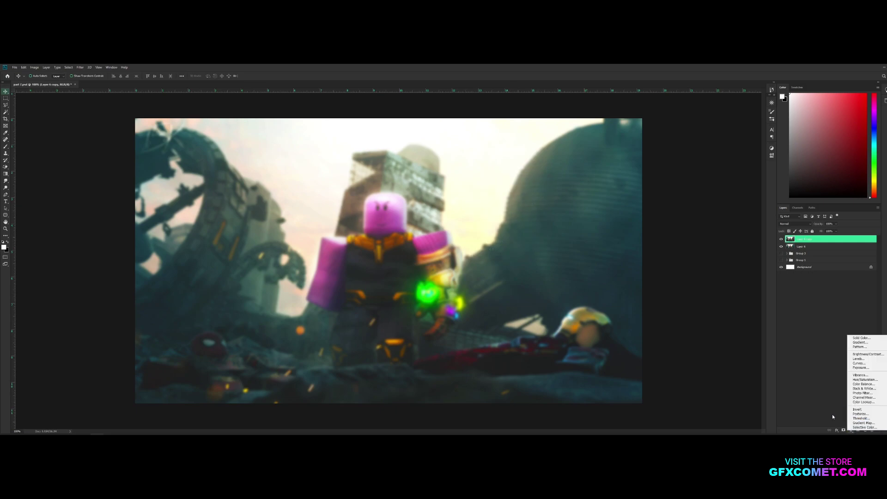
pyautogui.click(856, 389)
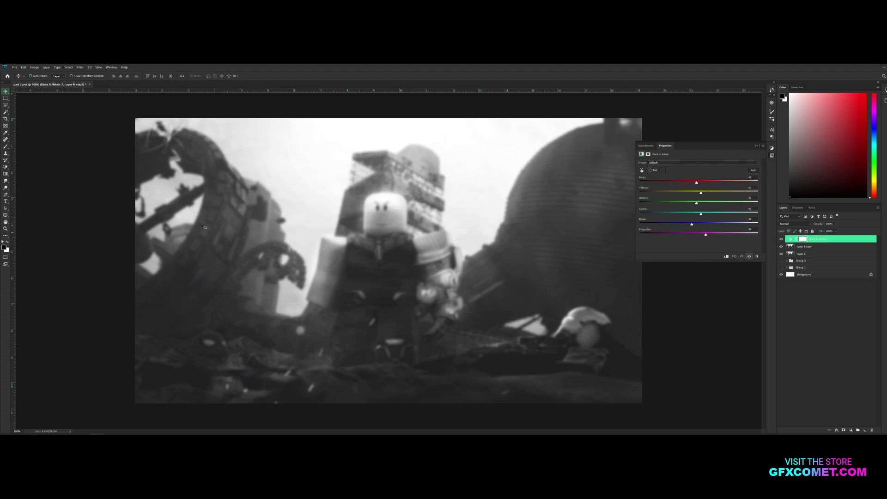
pyautogui.press('b')
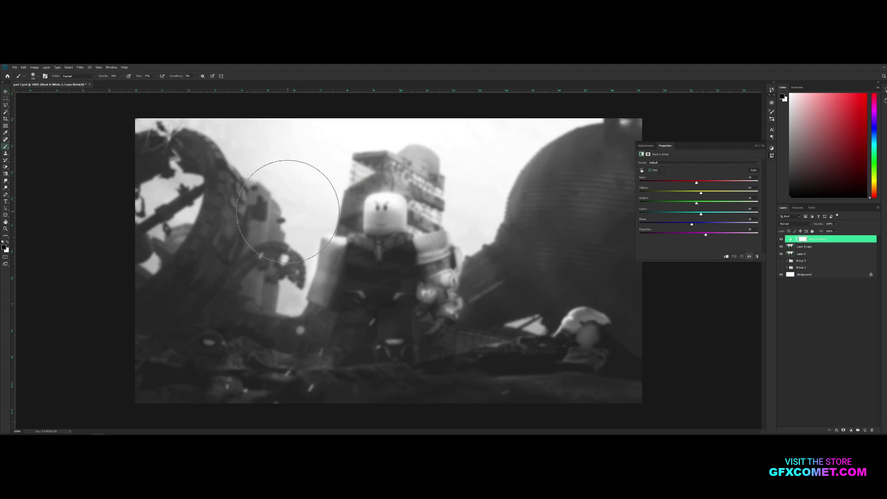
pyautogui.moveTo(288, 211)
pyautogui.mouseDown()
pyautogui.moveTo(251, 183)
pyautogui.moveTo(227, 234)
pyautogui.moveTo(304, 242)
pyautogui.moveTo(253, 234)
pyautogui.moveTo(315, 208)
pyautogui.moveTo(314, 193)
pyautogui.moveTo(256, 290)
pyautogui.moveTo(281, 243)
pyautogui.moveTo(329, 205)
pyautogui.moveTo(349, 251)
pyautogui.moveTo(254, 243)
pyautogui.mouseUp()
pyautogui.moveTo(105, 77); pyautogui.dragTo(139, 77)
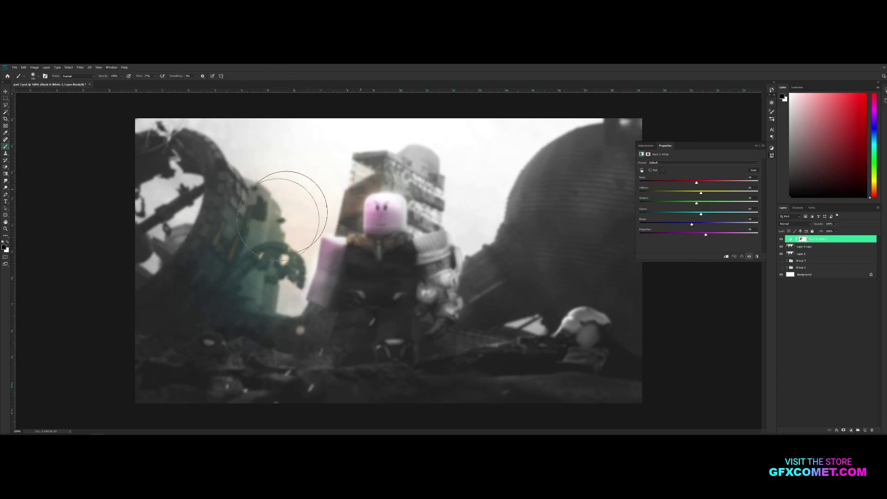
pyautogui.moveTo(292, 213)
pyautogui.mouseDown()
pyautogui.moveTo(451, 212)
pyautogui.moveTo(299, 310)
pyautogui.moveTo(486, 210)
pyautogui.moveTo(475, 252)
pyautogui.moveTo(301, 333)
pyautogui.moveTo(410, 152)
pyautogui.moveTo(329, 181)
pyautogui.mouseUp()
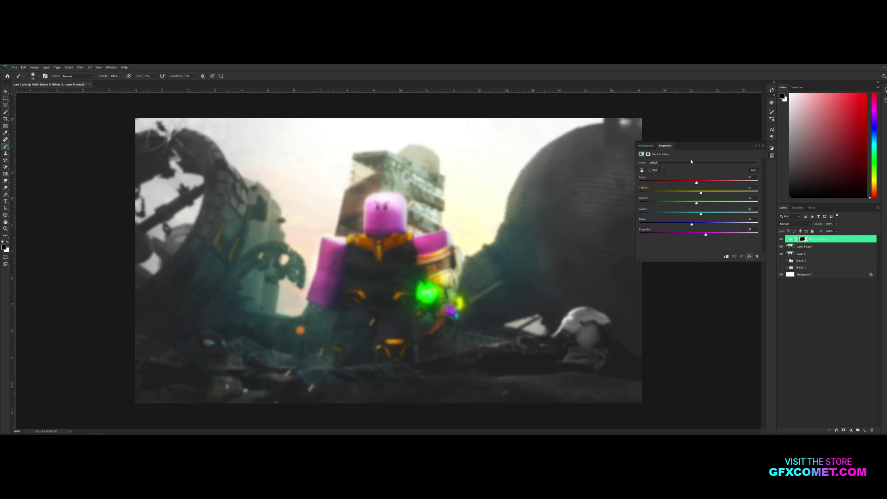
pyautogui.click(756, 147)
pyautogui.press('Delete')
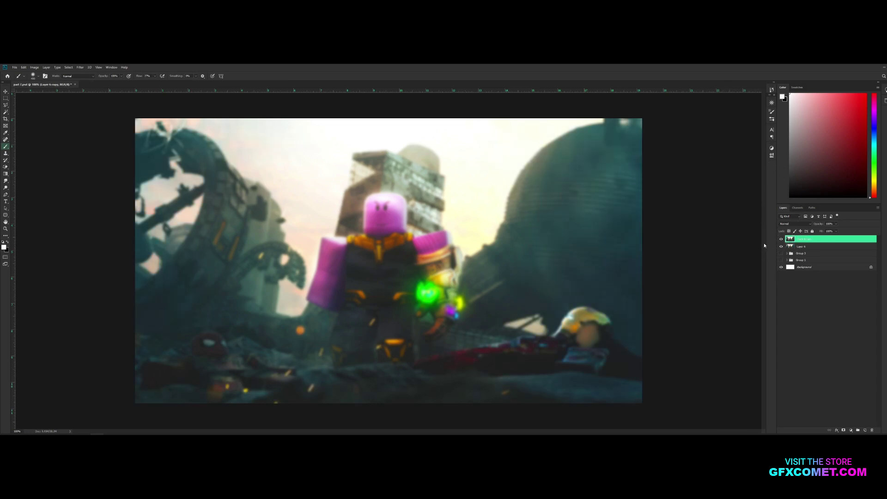
# - Add a layer mask to the blurred copy and lower the brush opacity and flow for soft painting
pyautogui.click(781, 239)
pyautogui.click(782, 238)
pyautogui.click(842, 429)
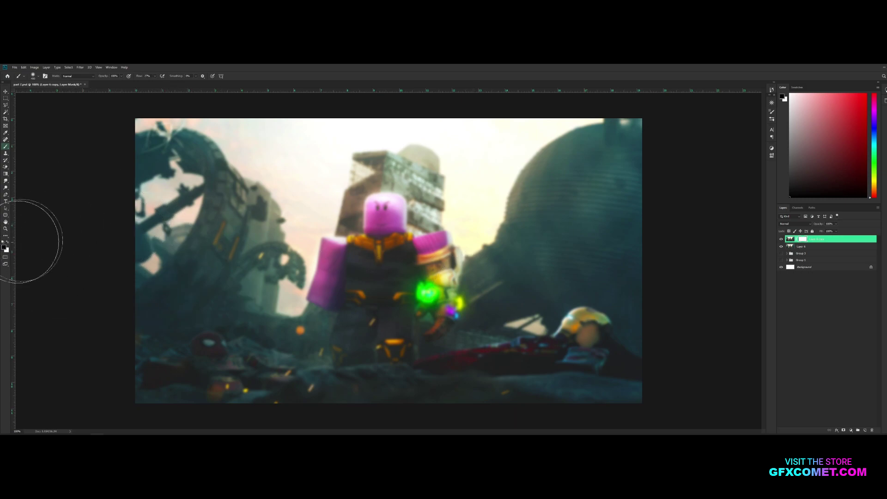
pyautogui.moveTo(104, 76)
pyautogui.mouseDown()
pyautogui.moveTo(89, 79)
pyautogui.moveTo(135, 77)
pyautogui.mouseUp()
pyautogui.click(39, 77)
pyautogui.click(39, 77)
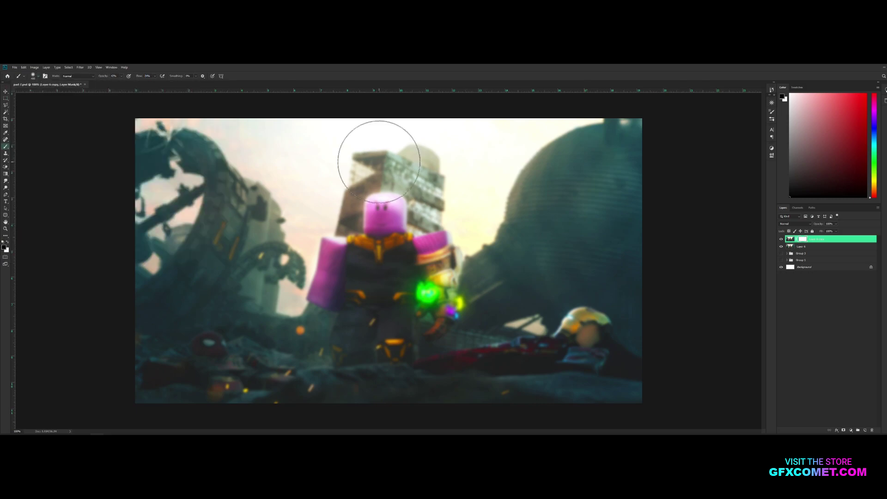
# - Paint black on the blurred copy's mask over the central character's head, body, arms and gauntlet, adjusting the brush size as needed
pyautogui.press('[')
pyautogui.press('[')
pyautogui.press('[')
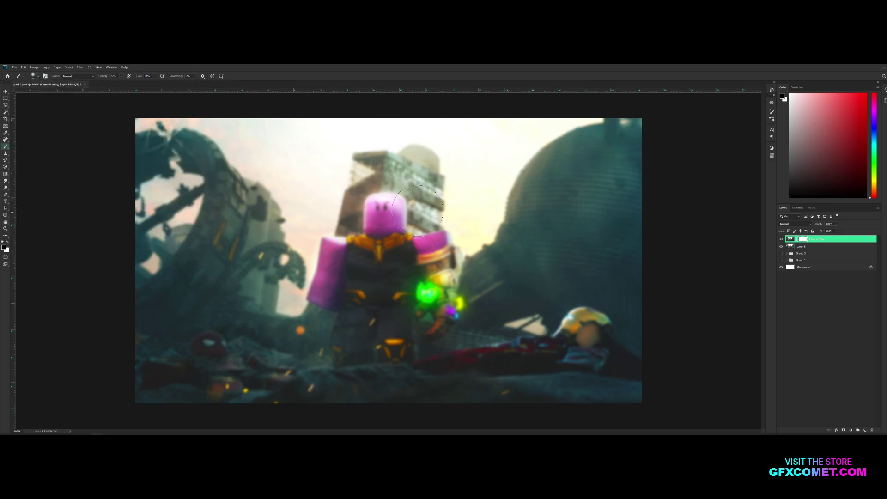
pyautogui.press('[')
pyautogui.press('[')
pyautogui.press('[')
pyautogui.press('[')
pyautogui.moveTo(386, 218)
pyautogui.mouseDown()
pyautogui.moveTo(390, 209)
pyautogui.moveTo(380, 226)
pyautogui.moveTo(388, 242)
pyautogui.mouseUp()
pyautogui.moveTo(337, 263)
pyautogui.mouseDown()
pyautogui.moveTo(359, 263)
pyautogui.moveTo(358, 283)
pyautogui.moveTo(381, 306)
pyautogui.moveTo(364, 361)
pyautogui.mouseUp()
pyautogui.press(']')
pyautogui.press(']')
pyautogui.press(']')
pyautogui.moveTo(376, 298)
pyautogui.mouseDown()
pyautogui.moveTo(417, 285)
pyautogui.moveTo(422, 263)
pyautogui.moveTo(428, 309)
pyautogui.moveTo(432, 302)
pyautogui.moveTo(442, 322)
pyautogui.mouseUp()
# - Paint black on the mask with a smaller brush over the Spider-Man head and the fallen armor on the ground
pyautogui.press('[')
pyautogui.press('[')
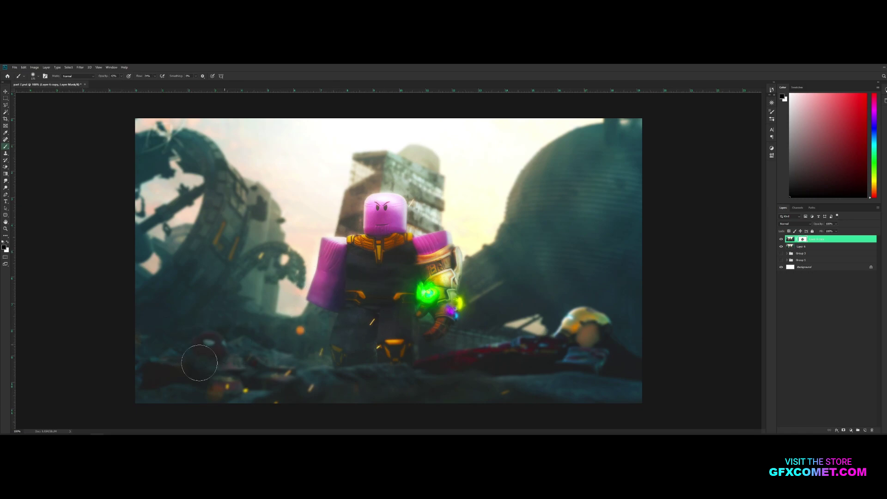
pyautogui.moveTo(226, 365)
pyautogui.mouseDown()
pyautogui.moveTo(229, 384)
pyautogui.moveTo(223, 372)
pyautogui.moveTo(144, 375)
pyautogui.moveTo(184, 364)
pyautogui.moveTo(304, 379)
pyautogui.moveTo(226, 345)
pyautogui.moveTo(137, 374)
pyautogui.moveTo(187, 337)
pyautogui.moveTo(214, 348)
pyautogui.moveTo(204, 373)
pyautogui.moveTo(292, 400)
pyautogui.moveTo(214, 401)
pyautogui.mouseUp()
pyautogui.press('v')
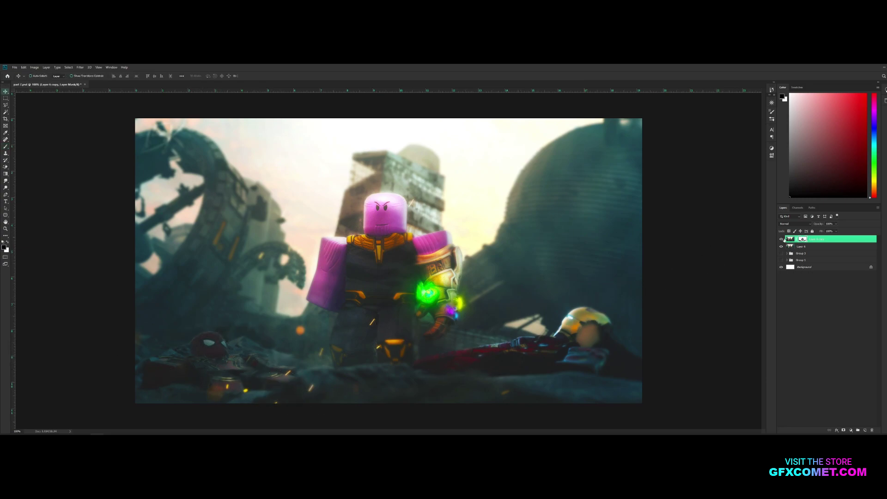
# - Compare the artwork with and without the masked blur layer, and leave that layer hidden
pyautogui.click(781, 240)
pyautogui.click(781, 239)
pyautogui.click(781, 239)
pyautogui.click(781, 239)
pyautogui.click(781, 239)
# - Duplicate the unblurred merged artwork layer
pyautogui.click(821, 246)
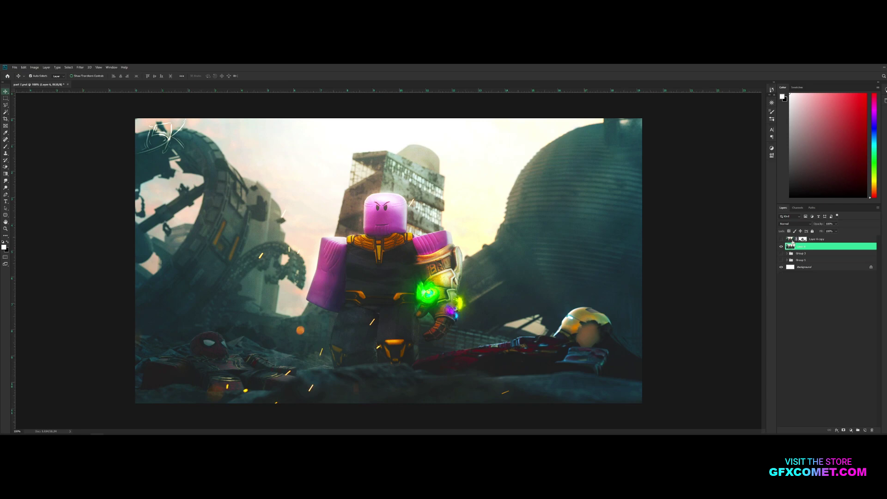
pyautogui.hotkey('ctrl', 'j')
# - Try a Spin radial blur with a shifted blur center on the duplicate, and undo it
pyautogui.click(80, 68)
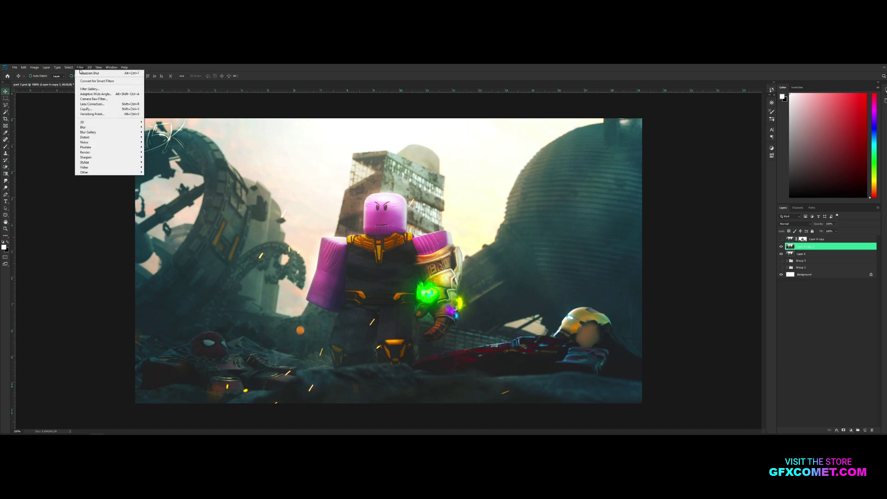
pyautogui.moveTo(112, 129)
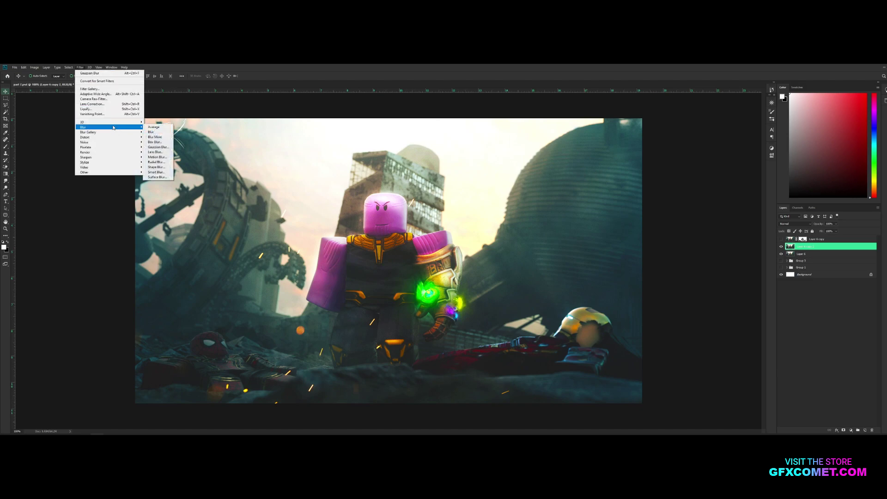
pyautogui.click(154, 163)
pyautogui.moveTo(466, 168); pyautogui.dragTo(568, 174)
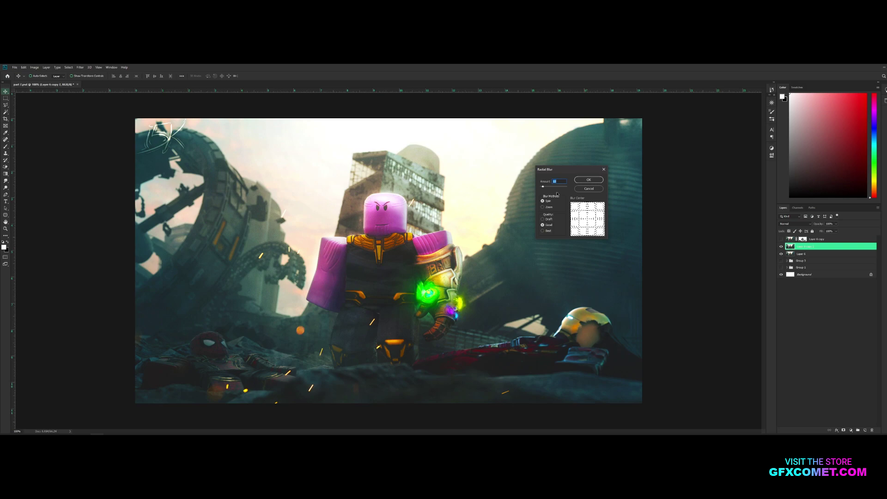
pyautogui.moveTo(554, 170); pyautogui.dragTo(542, 168)
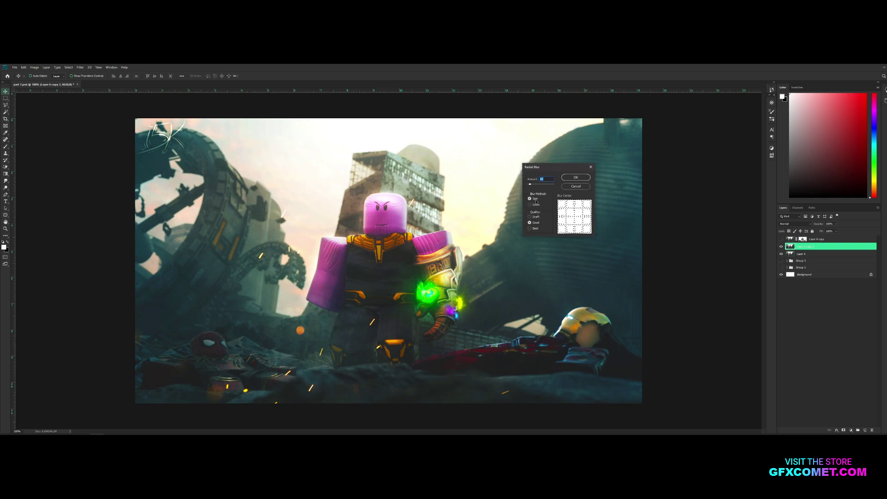
pyautogui.moveTo(560, 166); pyautogui.dragTo(636, 163)
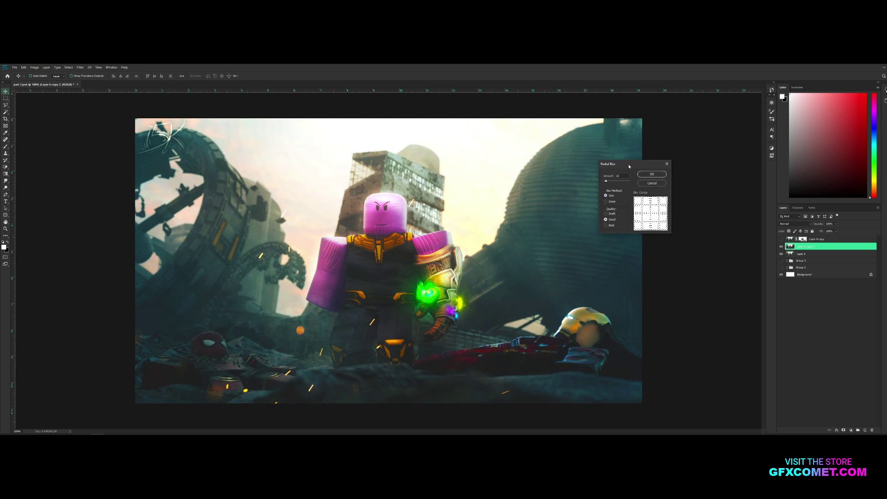
pyautogui.moveTo(628, 164); pyautogui.dragTo(567, 163)
pyautogui.moveTo(589, 211); pyautogui.dragTo(584, 215)
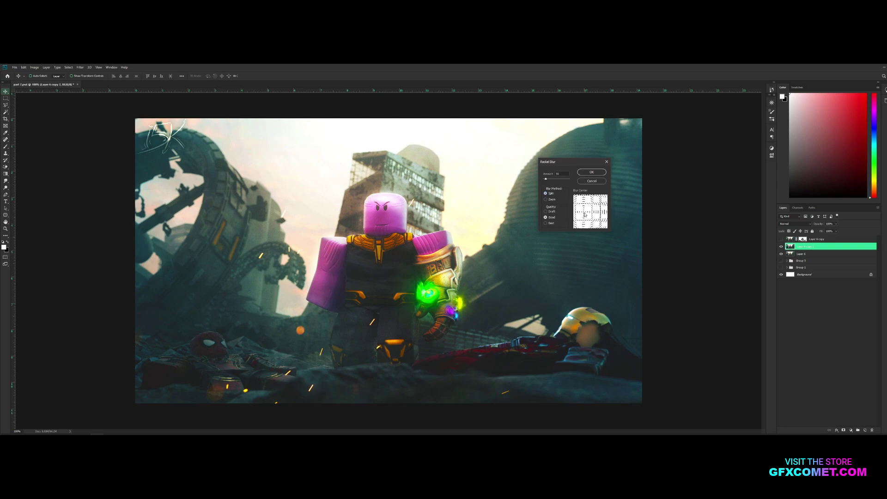
pyautogui.click(592, 174)
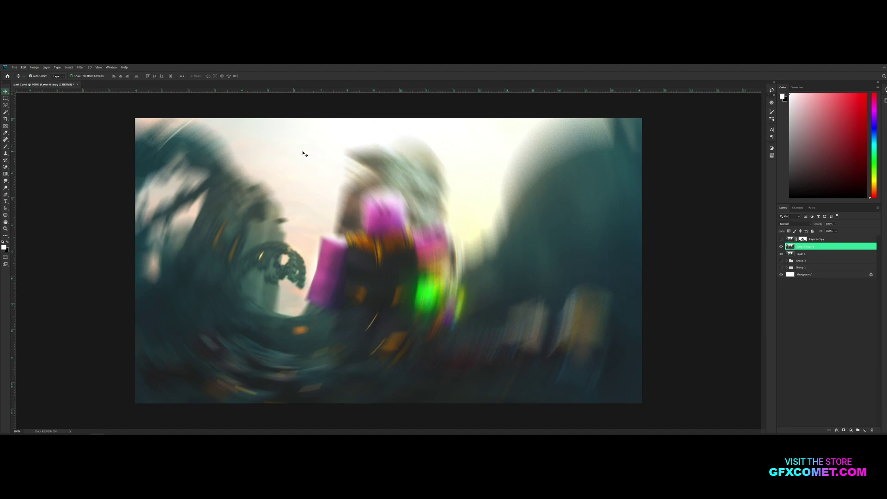
pyautogui.hotkey('ctrl', 'z')
# - Apply a Radial Blur to the duplicate with the Spin method and an amount of 5
pyautogui.click(81, 68)
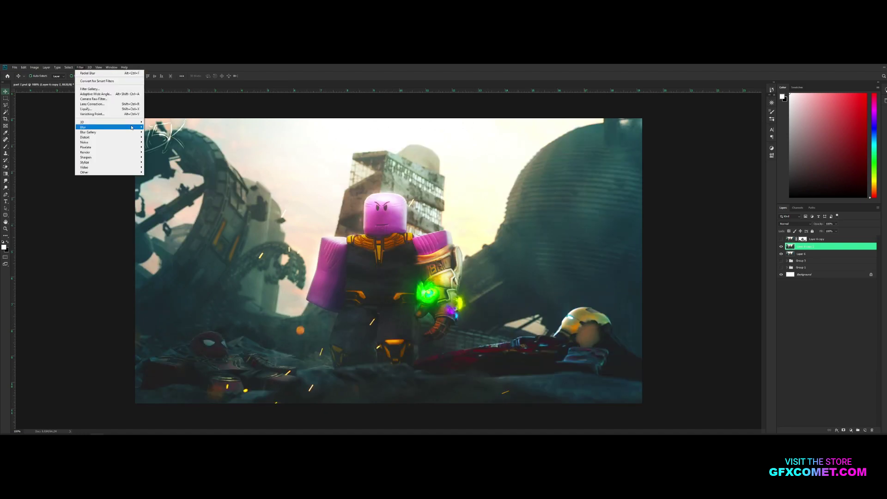
pyautogui.moveTo(132, 127)
pyautogui.click(157, 163)
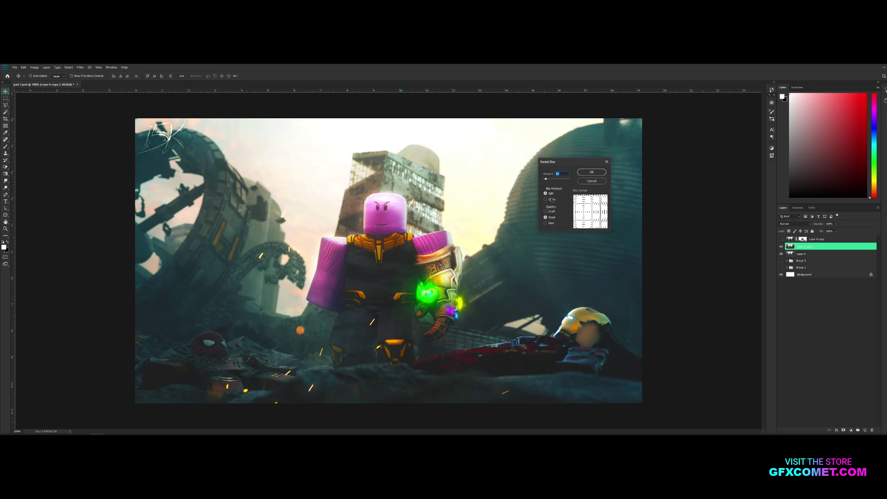
pyautogui.write('5')
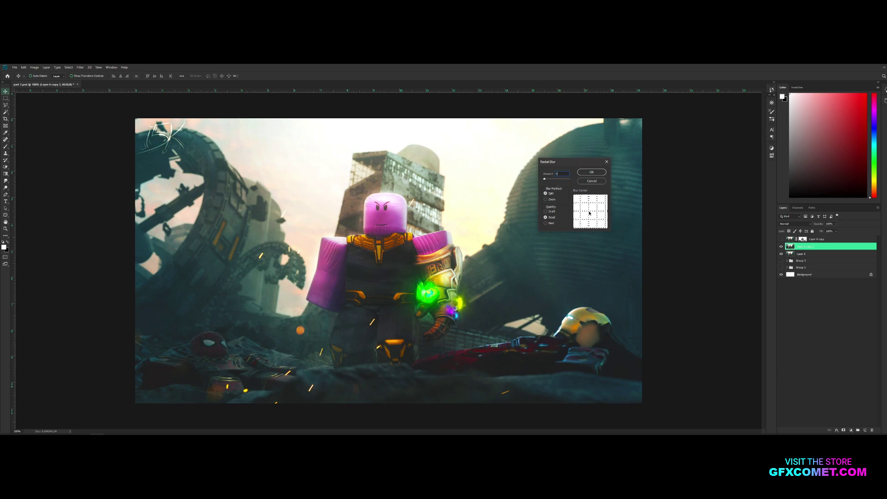
pyautogui.click(596, 174)
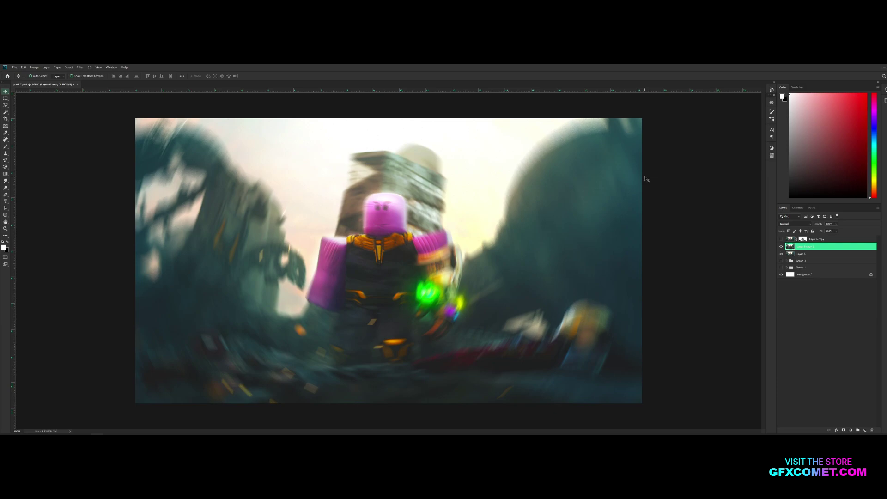
# - Mask the spin-blurred copy and paint black over the central character, the Spider-Man head and the fallen armor on the ground
pyautogui.click(844, 430)
pyautogui.press('b')
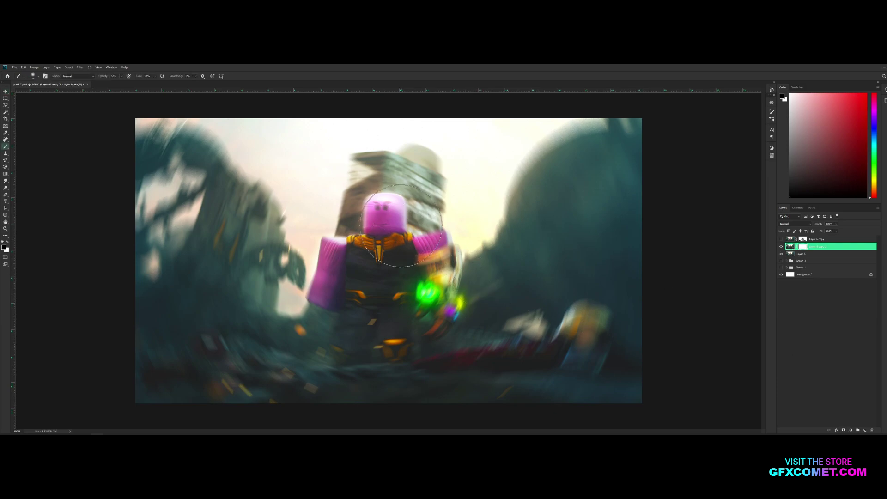
pyautogui.moveTo(401, 226)
pyautogui.mouseDown()
pyautogui.moveTo(343, 220)
pyautogui.moveTo(445, 212)
pyautogui.moveTo(248, 286)
pyautogui.moveTo(237, 250)
pyautogui.mouseUp()
pyautogui.moveTo(217, 364)
pyautogui.mouseDown()
pyautogui.moveTo(237, 406)
pyautogui.moveTo(245, 393)
pyautogui.moveTo(324, 370)
pyautogui.mouseUp()
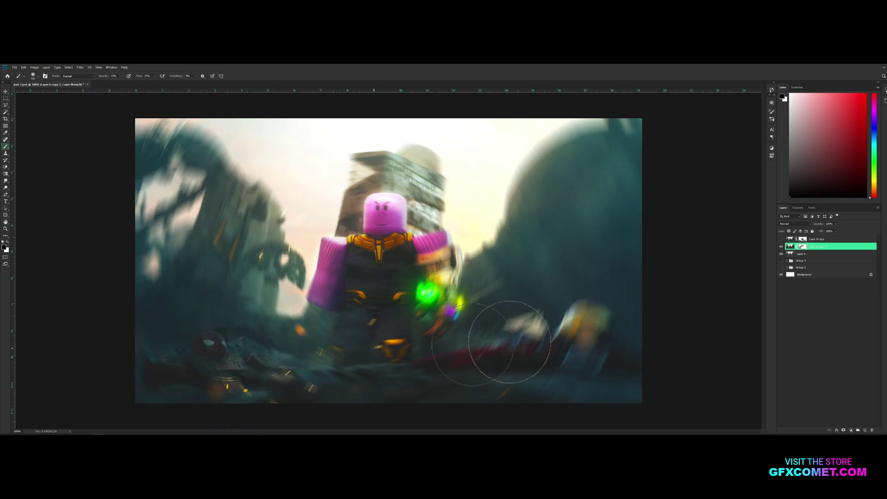
pyautogui.moveTo(509, 342)
pyautogui.mouseDown()
pyautogui.moveTo(520, 311)
pyautogui.moveTo(573, 282)
pyautogui.mouseUp()
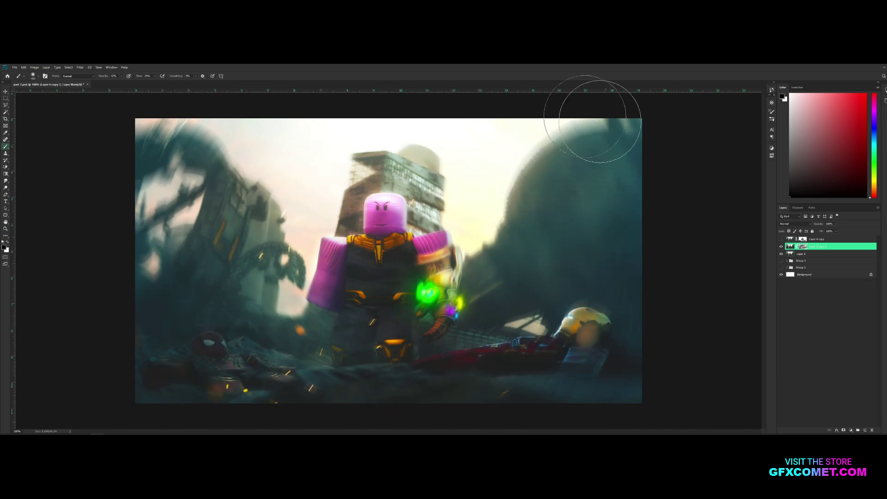
pyautogui.press('v')
# - Compare the artwork with and without the masked spin-blurred copy, and leave that layer hidden
pyautogui.click(781, 247)
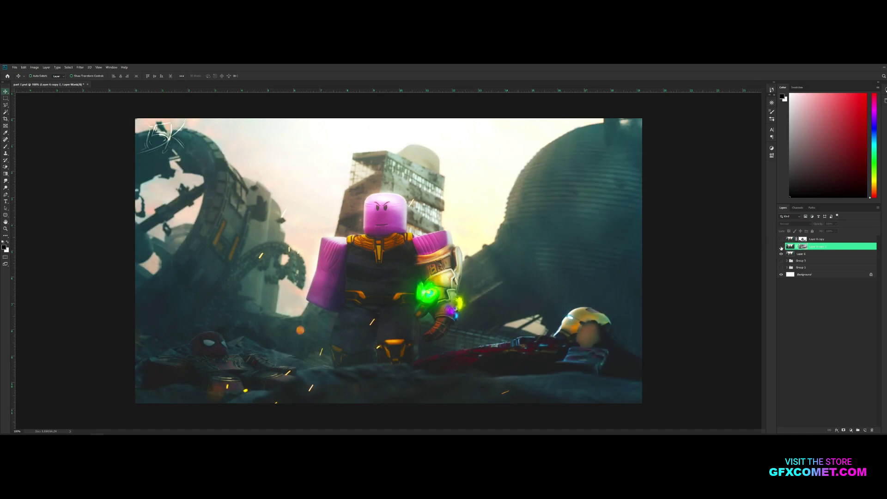
pyautogui.click(781, 247)
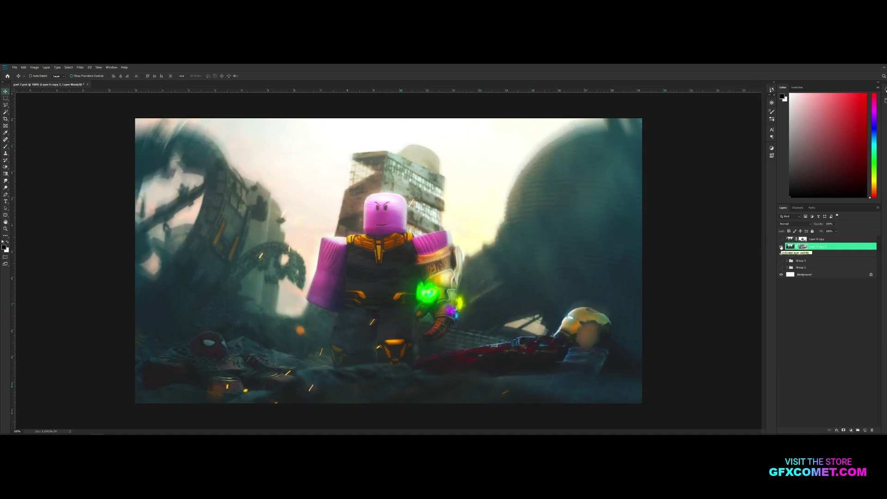
pyautogui.click(781, 246)
# - Make another copy of the unblurred merged artwork layer and try a Zoom radial blur on it
pyautogui.click(811, 254)
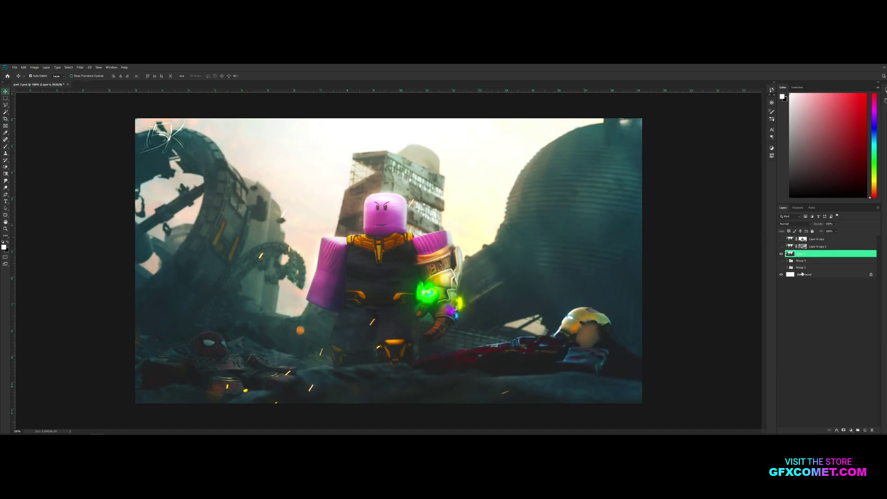
pyautogui.hotkey('ctrl', 'j')
pyautogui.hotkey('alt', 't')
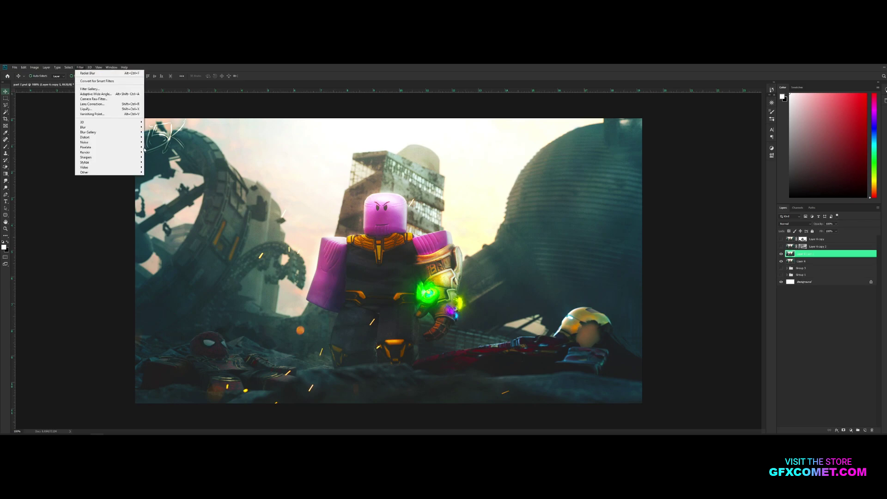
pyautogui.moveTo(111, 127)
pyautogui.click(157, 163)
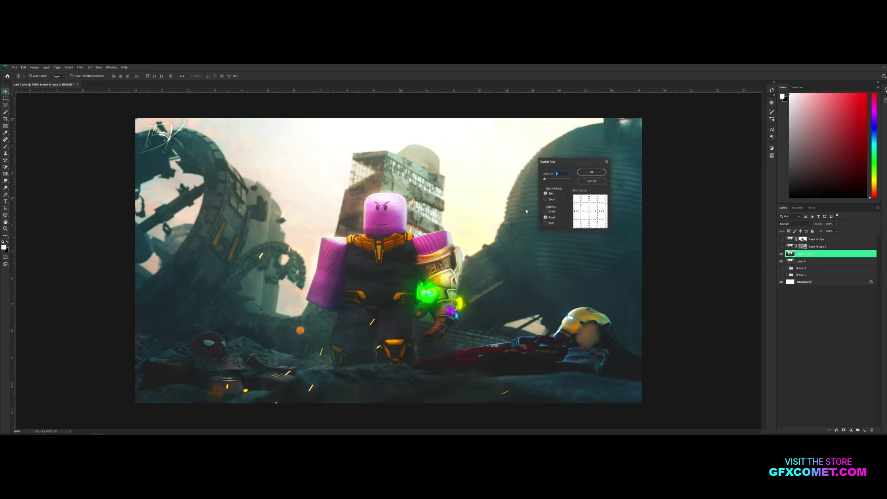
pyautogui.click(549, 200)
pyautogui.click(584, 175)
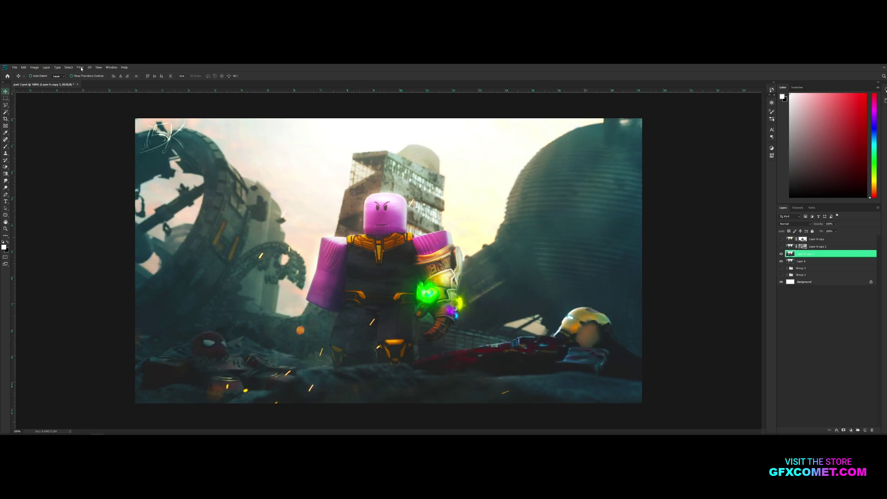
# - Apply a Radial Blur to the new copy with the Zoom method and an amount of 15
pyautogui.hotkey('alt', 't')
pyautogui.moveTo(135, 127)
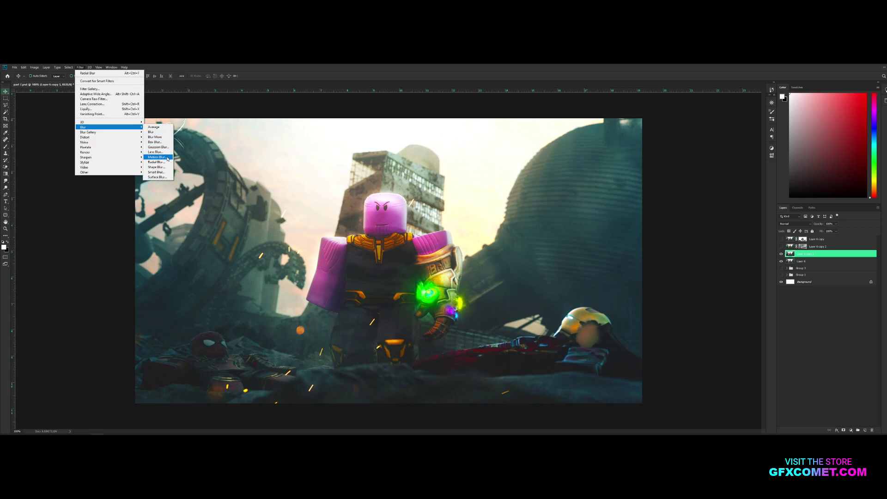
pyautogui.click(157, 163)
pyautogui.write('1')
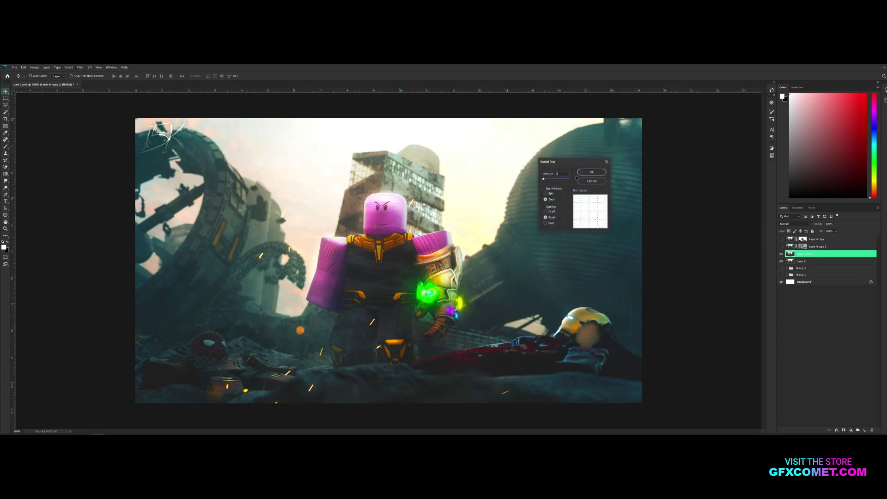
pyautogui.write('5')
pyautogui.click(592, 172)
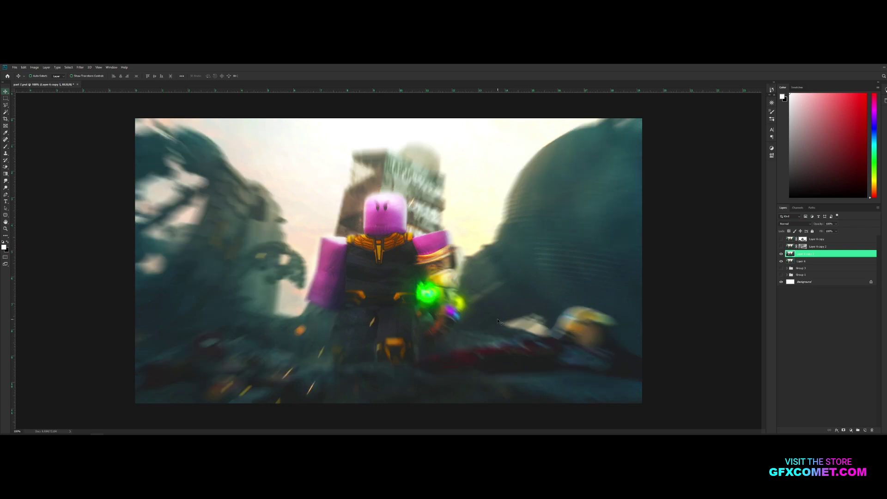
# - Add a layer mask to the zoom-blurred copy and paint black over the central character, the foreground ground and the fallen figures
pyautogui.press('e')
pyautogui.press('[')
pyautogui.press('[')
pyautogui.press('[')
pyautogui.press('[')
pyautogui.press('[')
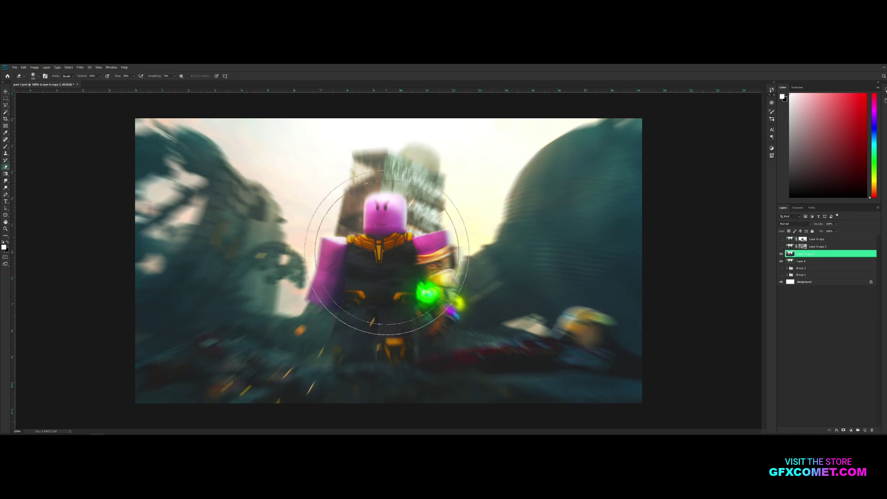
pyautogui.click(843, 430)
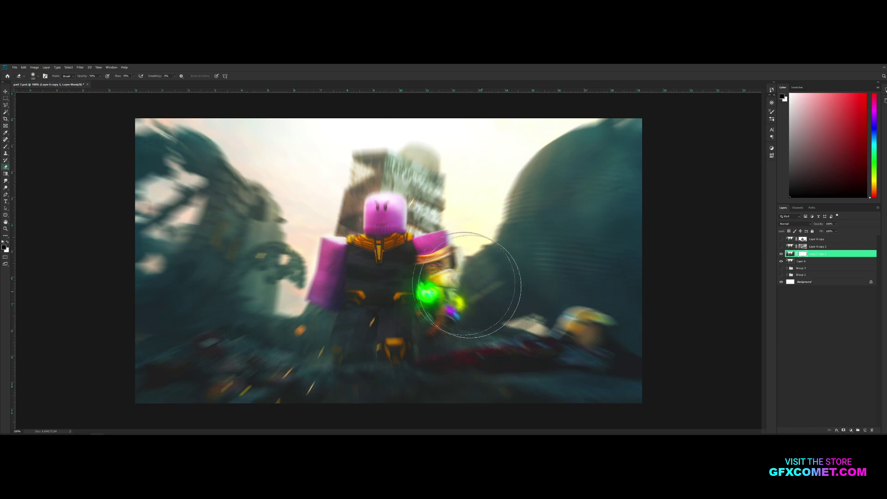
pyautogui.press('b')
pyautogui.press('x')
pyautogui.moveTo(378, 248)
pyautogui.mouseDown()
pyautogui.moveTo(342, 261)
pyautogui.moveTo(318, 296)
pyautogui.moveTo(318, 206)
pyautogui.moveTo(367, 208)
pyautogui.moveTo(309, 201)
pyautogui.moveTo(262, 282)
pyautogui.moveTo(208, 280)
pyautogui.moveTo(221, 213)
pyautogui.moveTo(209, 287)
pyautogui.mouseUp()
pyautogui.moveTo(239, 354)
pyautogui.mouseDown()
pyautogui.moveTo(270, 338)
pyautogui.moveTo(281, 360)
pyautogui.moveTo(342, 357)
pyautogui.moveTo(470, 334)
pyautogui.moveTo(529, 371)
pyautogui.mouseUp()
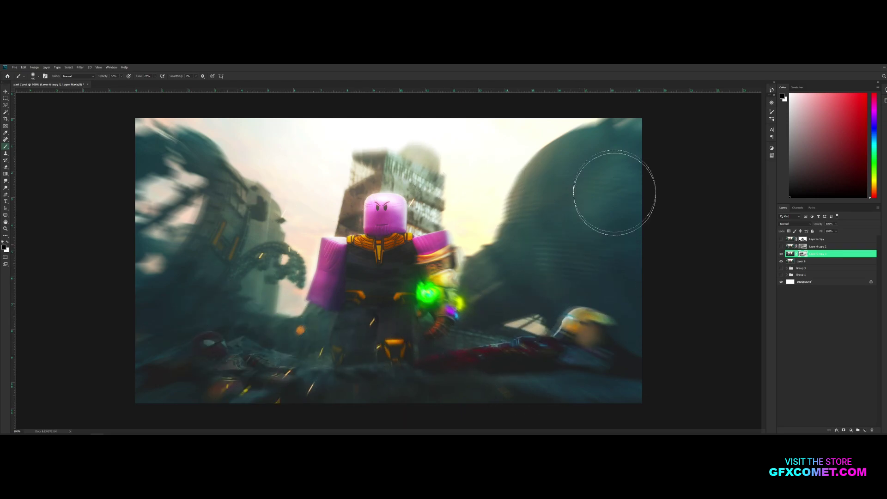
pyautogui.moveTo(577, 318); pyautogui.dragTo(615, 332)
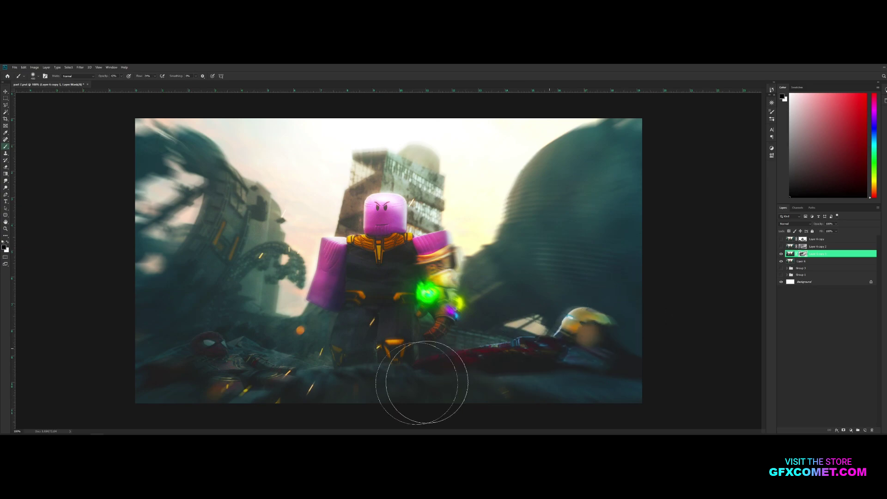
pyautogui.press('v')
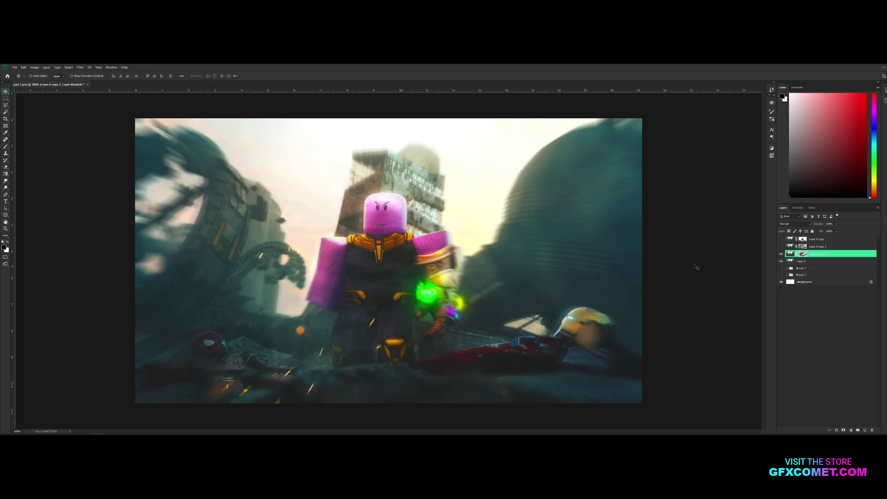
# - Show the Gaussian-blurred copy and move it directly below the zoom-blurred copy in the layer stack
pyautogui.click(781, 240)
pyautogui.rightClick(780, 240)
pyautogui.click(803, 239)
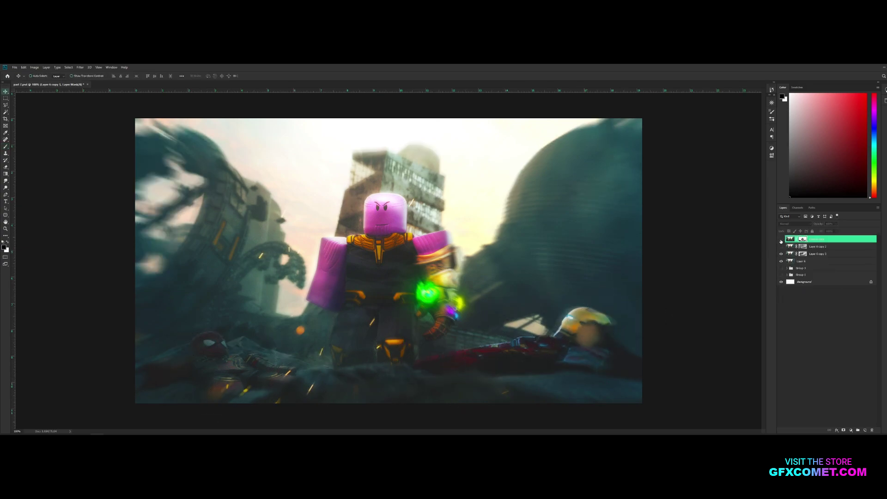
pyautogui.click(780, 239)
pyautogui.click(780, 240)
pyautogui.click(782, 239)
pyautogui.moveTo(792, 241); pyautogui.dragTo(827, 257)
# - Select the zoom-blurred copy's image and softly erase parts of it over the ruined round structure, the central character and the gauntlet
pyautogui.click(803, 246)
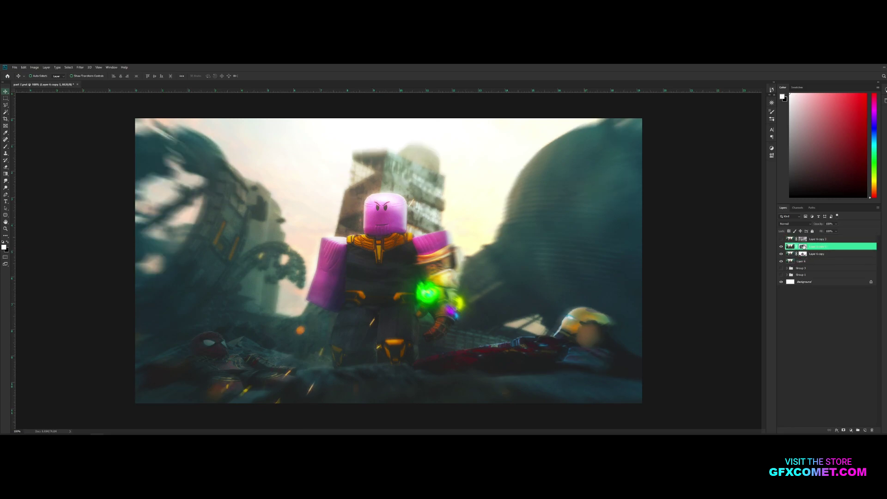
pyautogui.click(782, 247)
pyautogui.click(781, 246)
pyautogui.press('e')
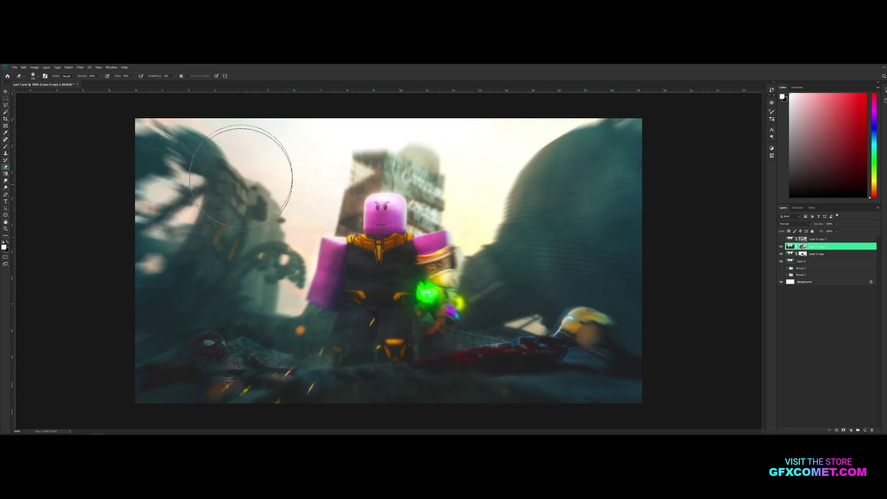
pyautogui.moveTo(196, 191); pyautogui.dragTo(245, 178)
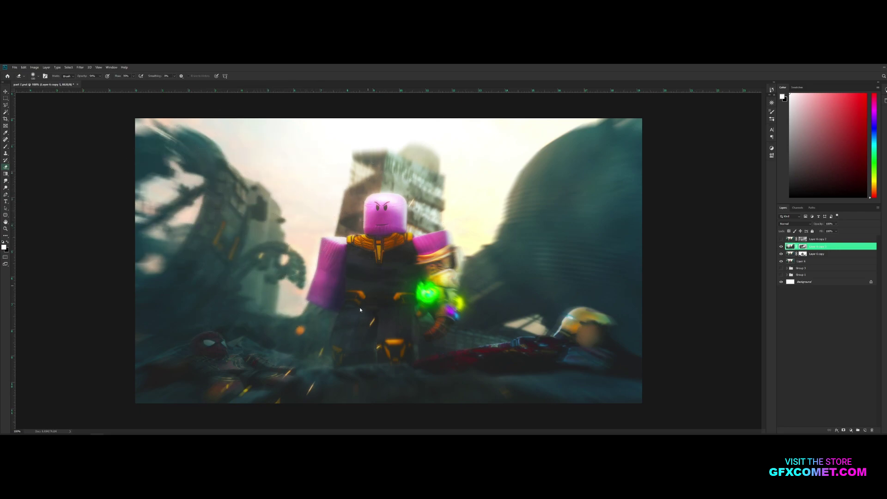
pyautogui.moveTo(394, 198)
pyautogui.mouseDown()
pyautogui.moveTo(448, 201)
pyautogui.moveTo(456, 263)
pyautogui.moveTo(494, 240)
pyautogui.moveTo(494, 136)
pyautogui.moveTo(267, 133)
pyautogui.moveTo(303, 333)
pyautogui.moveTo(410, 347)
pyautogui.moveTo(405, 320)
pyautogui.moveTo(557, 293)
pyautogui.mouseUp()
pyautogui.press('v')
# - Compare the artwork with the zoom-blurred and Gaussian-blurred copies switched off and on, leaving both visible
pyautogui.click(781, 247)
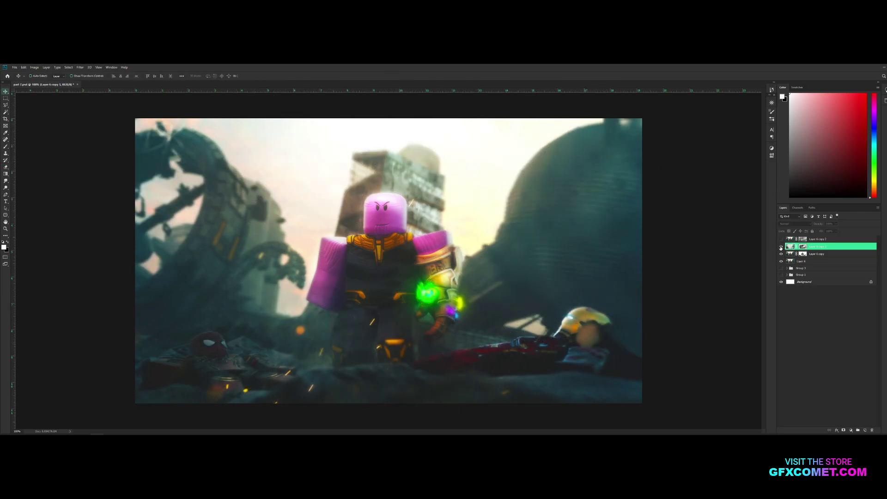
pyautogui.click(780, 253)
pyautogui.click(781, 254)
pyautogui.click(781, 247)
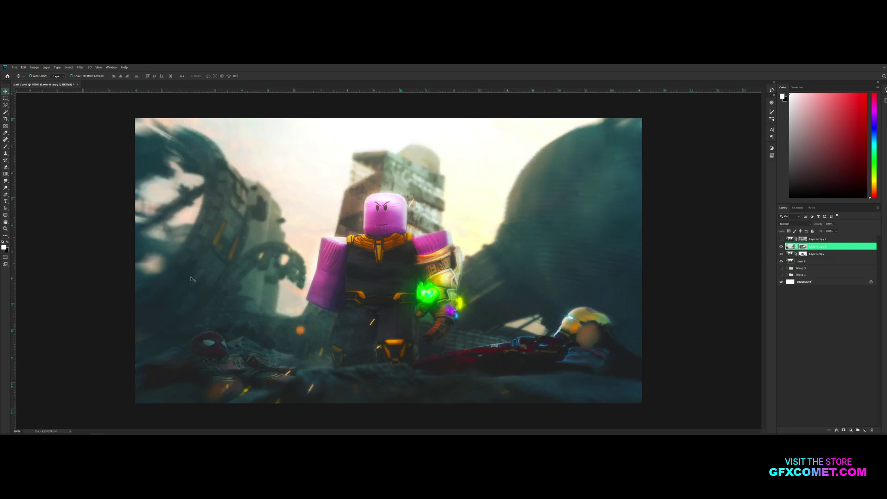